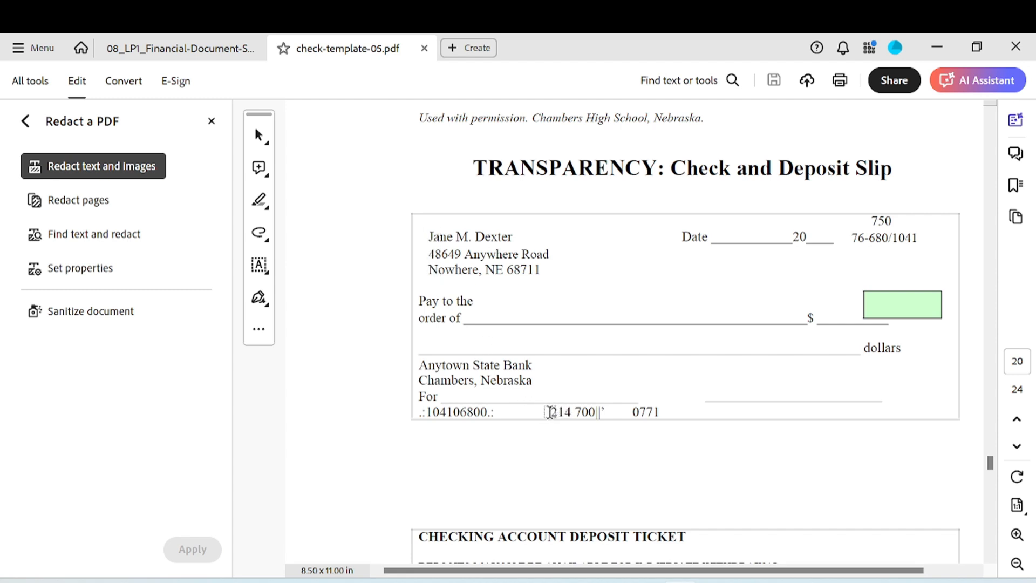
Mark for redaction the first two digits of the check's account number, part of its routing number, and two digits of the deposit ticket's account number
left_click_drag(560, 414, 561, 415)
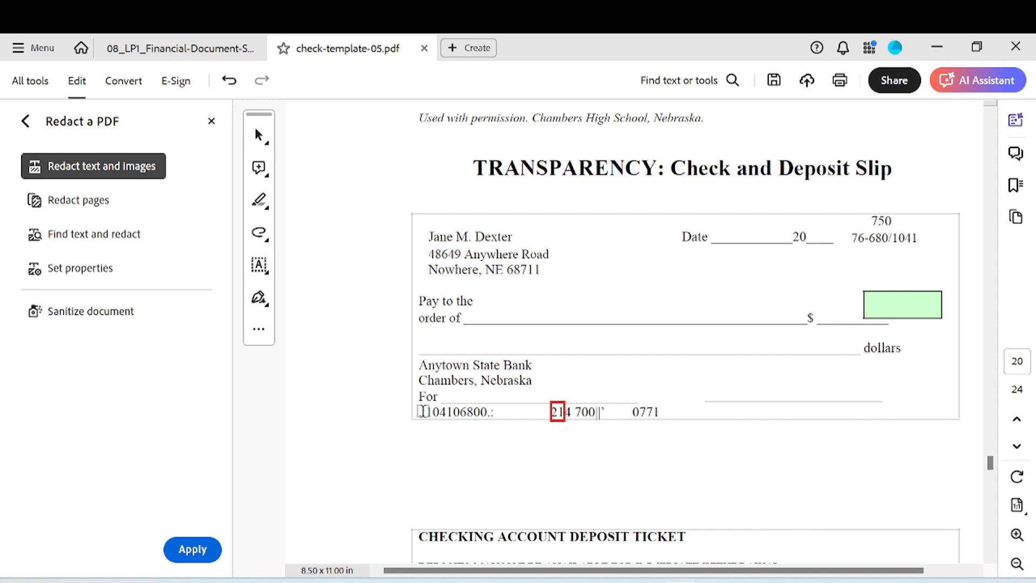
left_click_drag(424, 410, 459, 412)
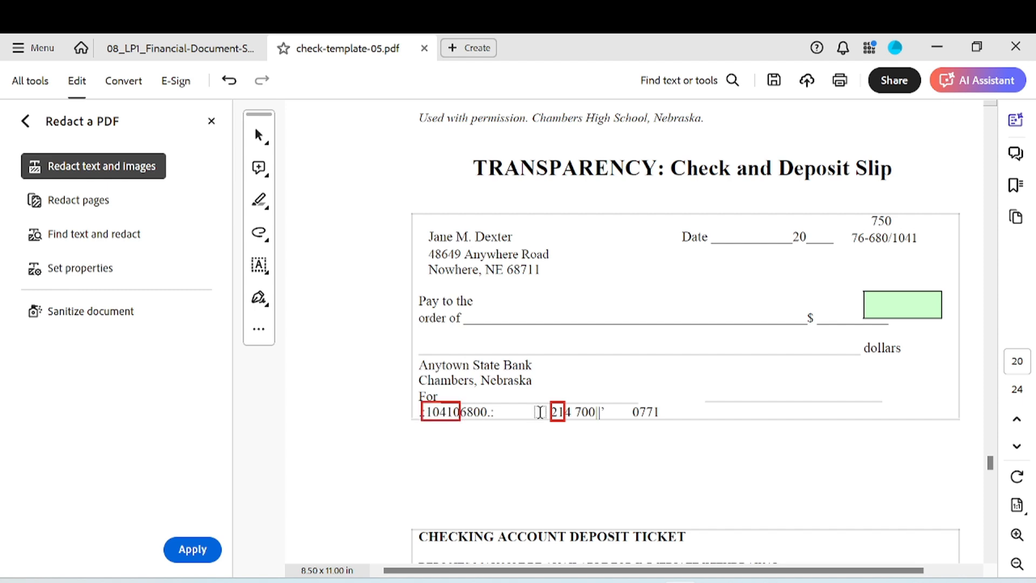
scroll(752, 386, "down", 6)
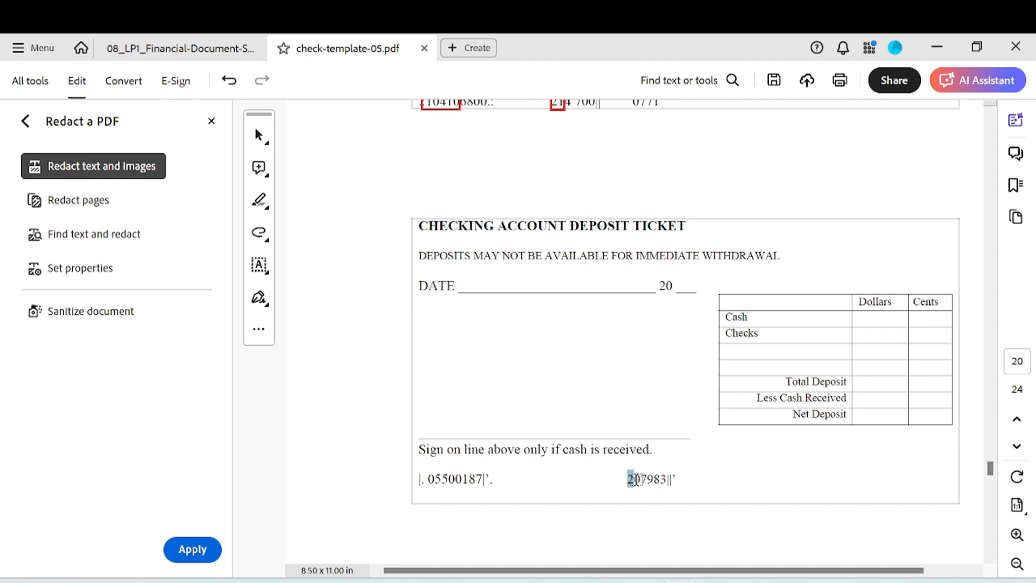
left_click_drag(637, 479, 639, 480)
Apply the marked redactions while removing hidden information, and save the document as check-template-05_Redacted
scroll(707, 442, "down", 15)
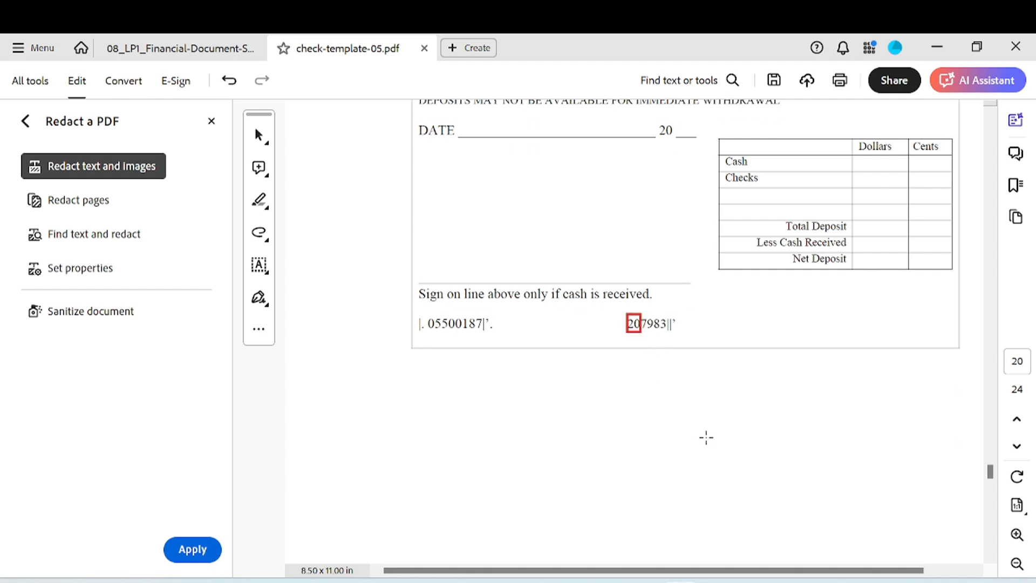
scroll(704, 413, "down", 12)
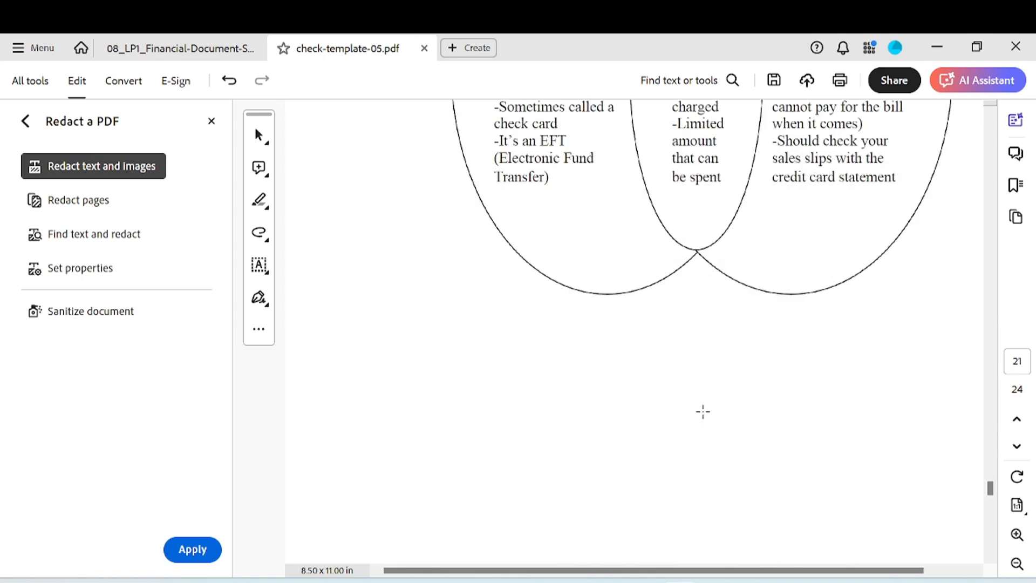
scroll(702, 404, "down", 8)
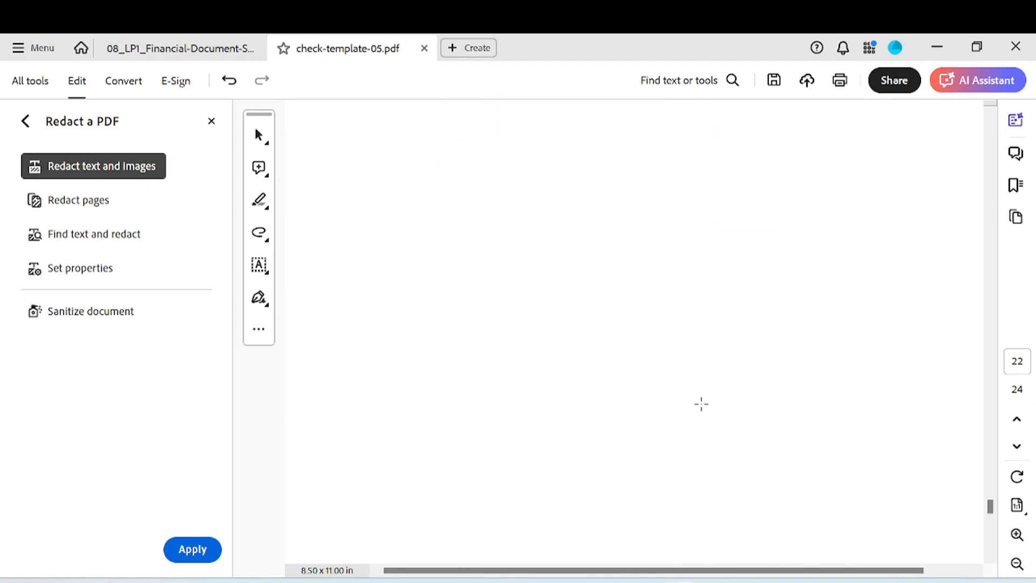
scroll(697, 399, "up", 18)
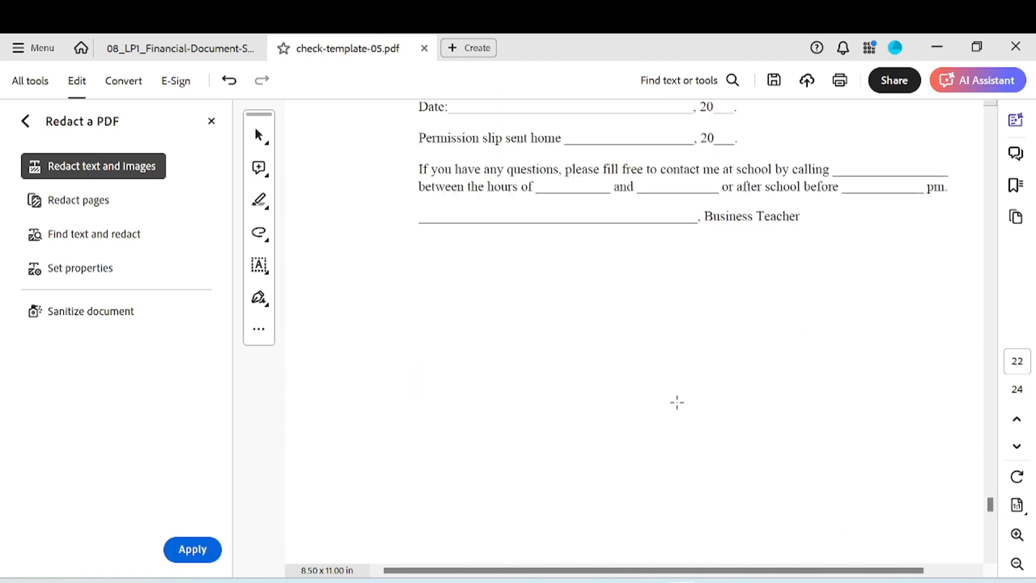
scroll(679, 402, "up", 10)
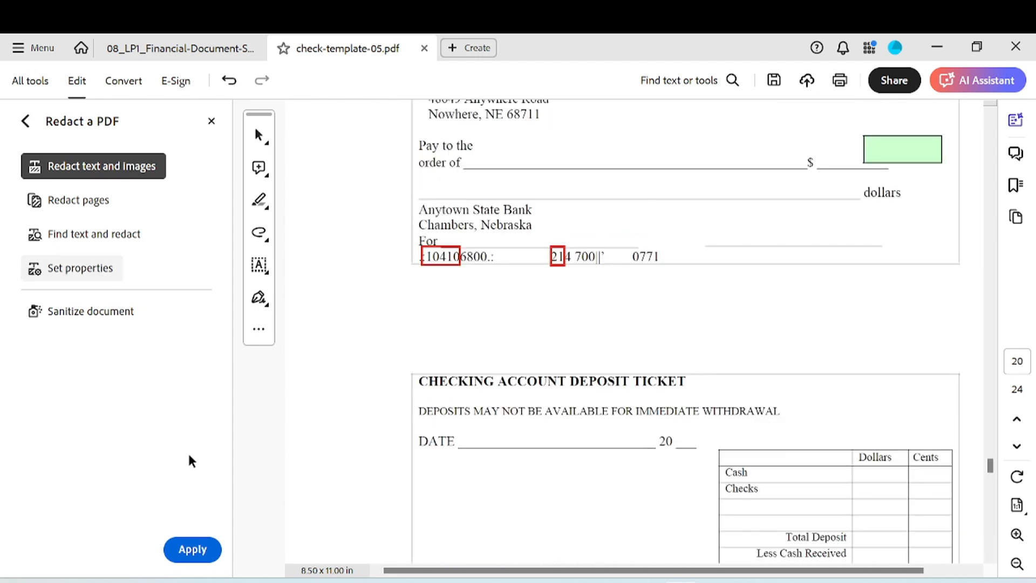
left_click(197, 550)
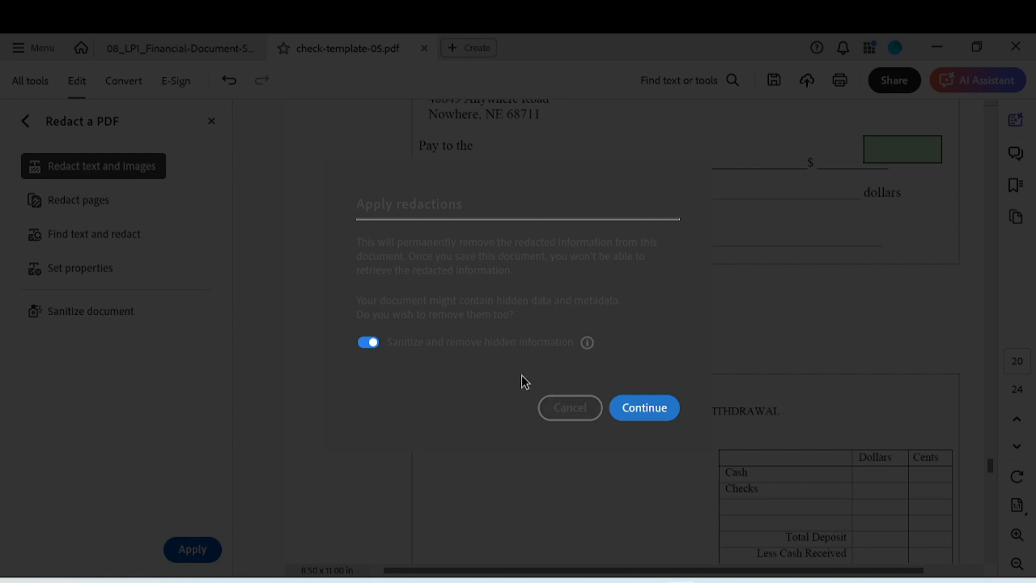
left_click(644, 408)
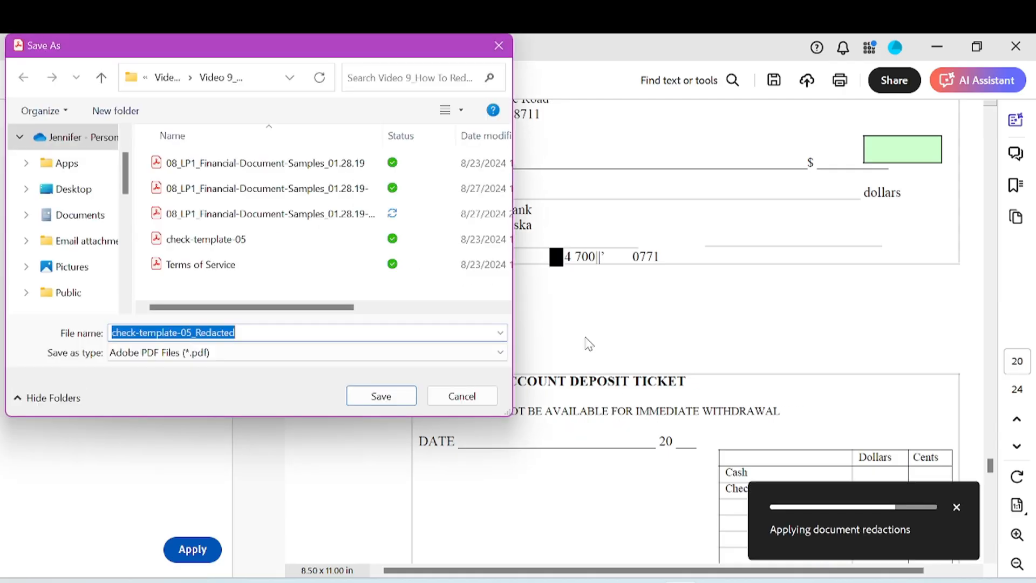
key("Return")
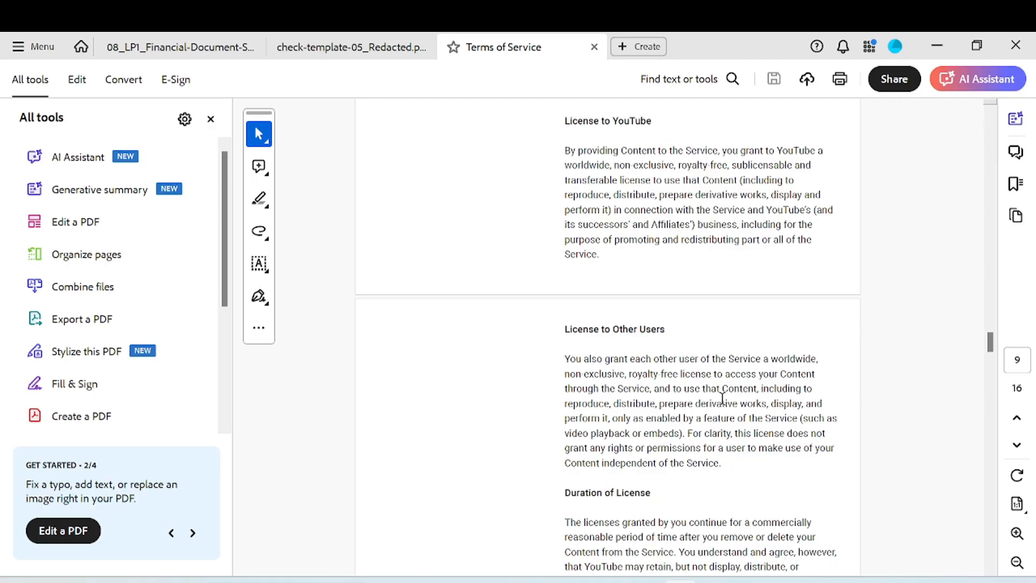
Open the Redact a PDF tool for the Terms of Service document at the Your Content and Conduct section
scroll(723, 399, "up", 3)
scroll(722, 401, "up", 6)
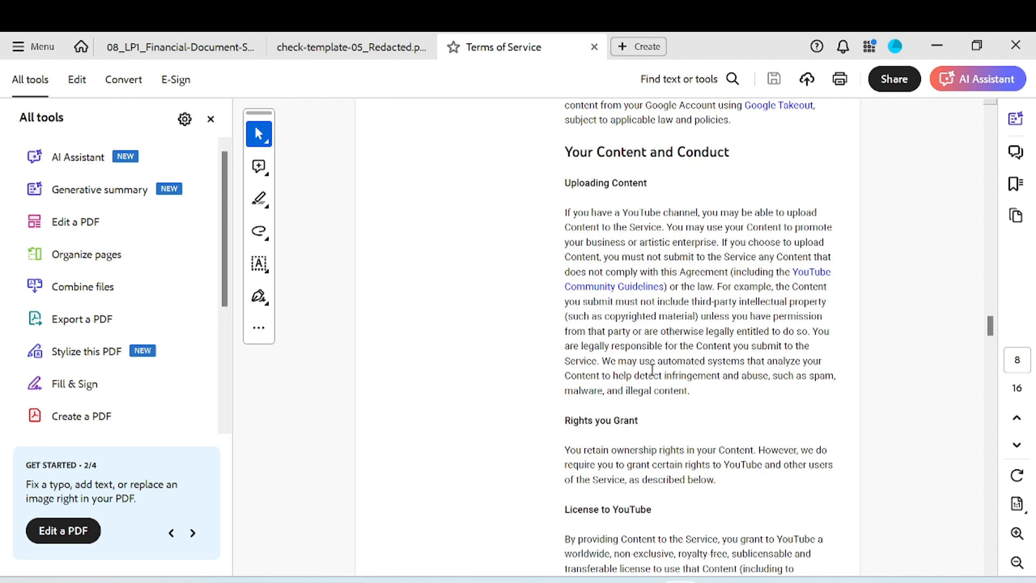
left_click(1016, 562)
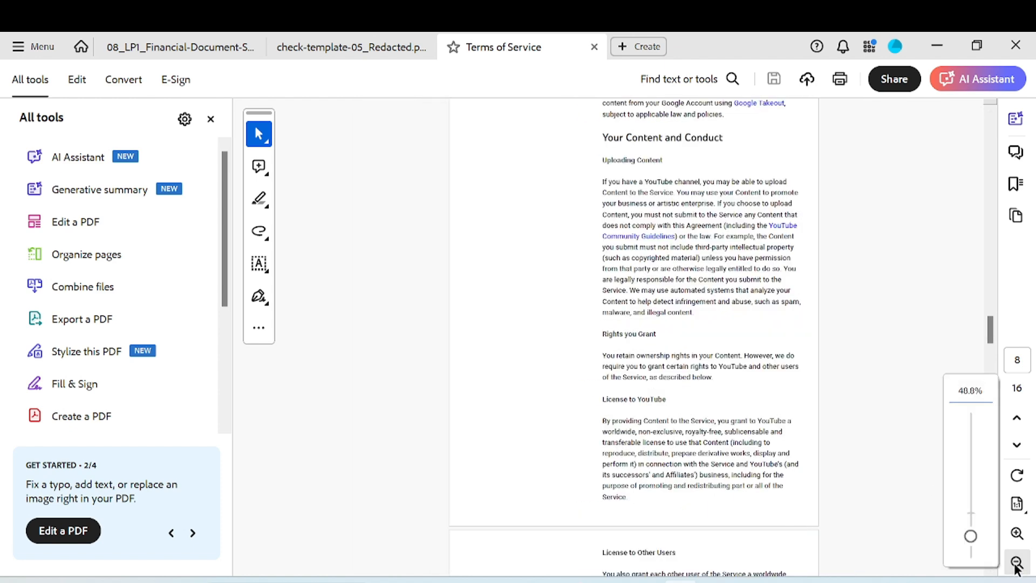
left_click(1016, 539)
left_click(1017, 540)
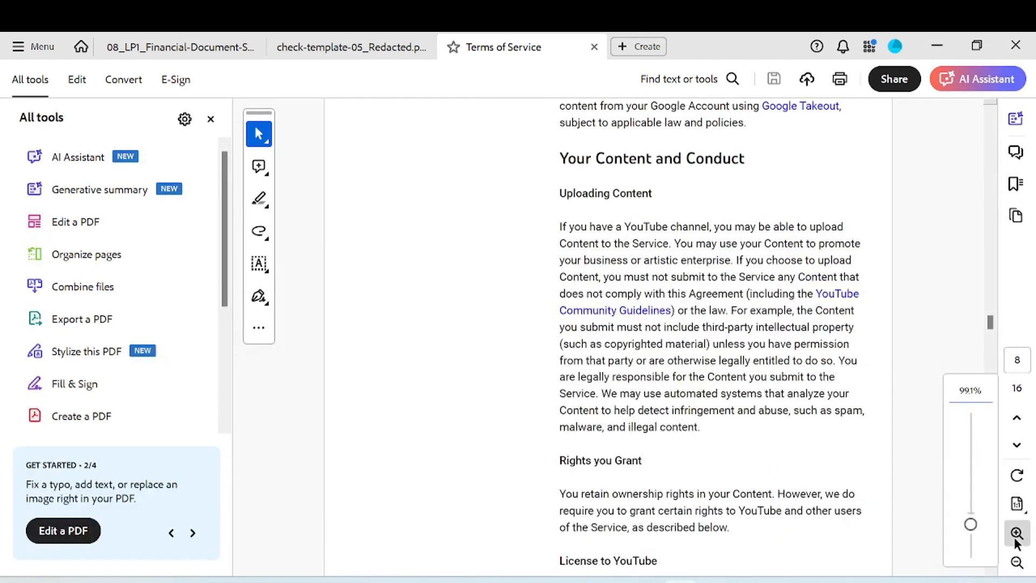
left_click(1017, 539)
left_click_drag(858, 570, 900, 572)
scroll(94, 410, "down", 3)
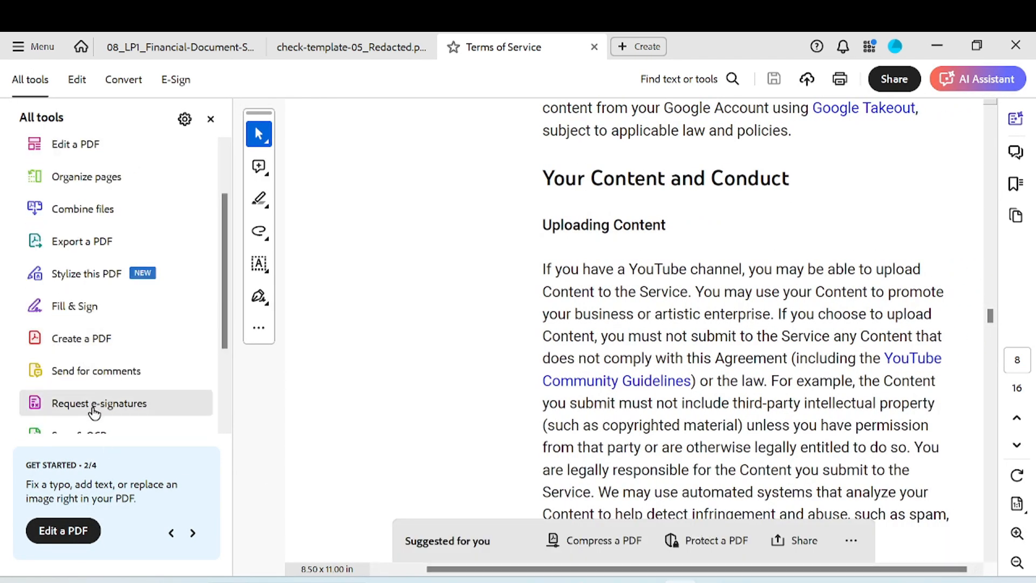
left_click(88, 379)
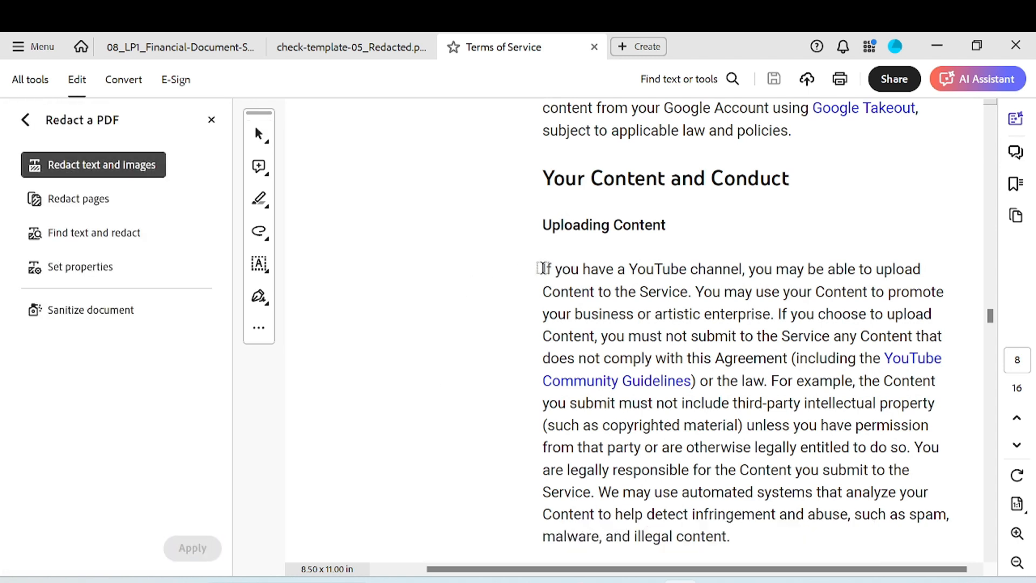
Mark for redaction the first three sentences under Uploading Content and the first sentence under Rights you Grant
left_click_drag(543, 268, 767, 380)
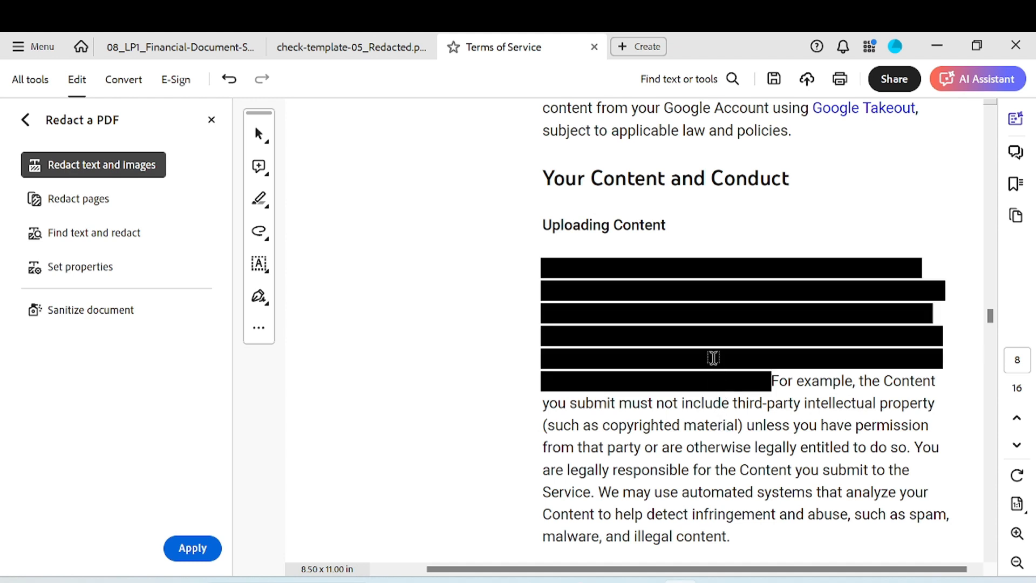
scroll(713, 358, "down", 5)
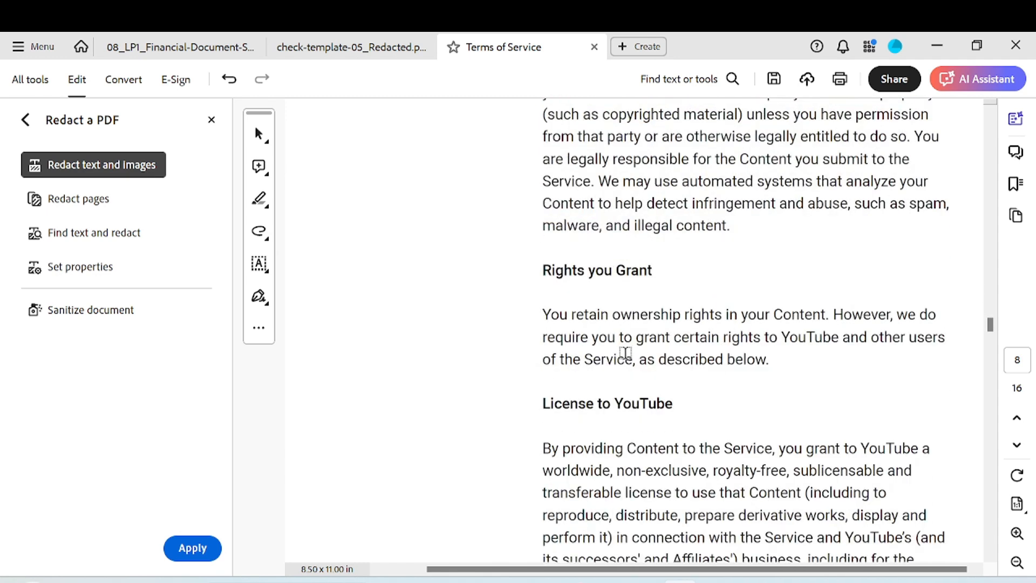
left_click_drag(540, 313, 826, 318)
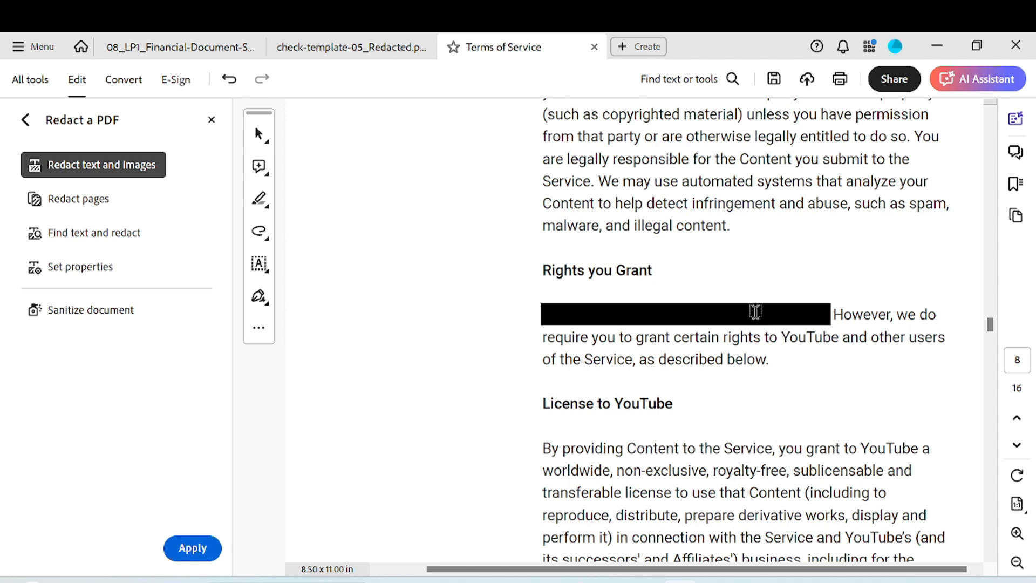
Mark for redaction the License to YouTube wording from "business" onward and "For clarity, this license does not grant" under License to Other Users
scroll(755, 321, "down", 5)
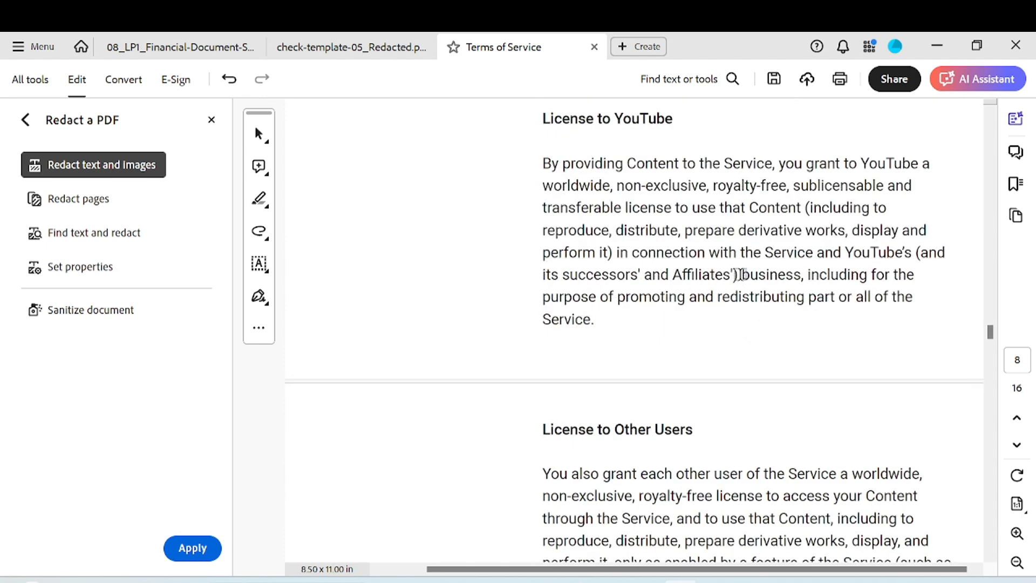
left_click_drag(741, 274, 684, 303)
scroll(659, 293, "down", 5)
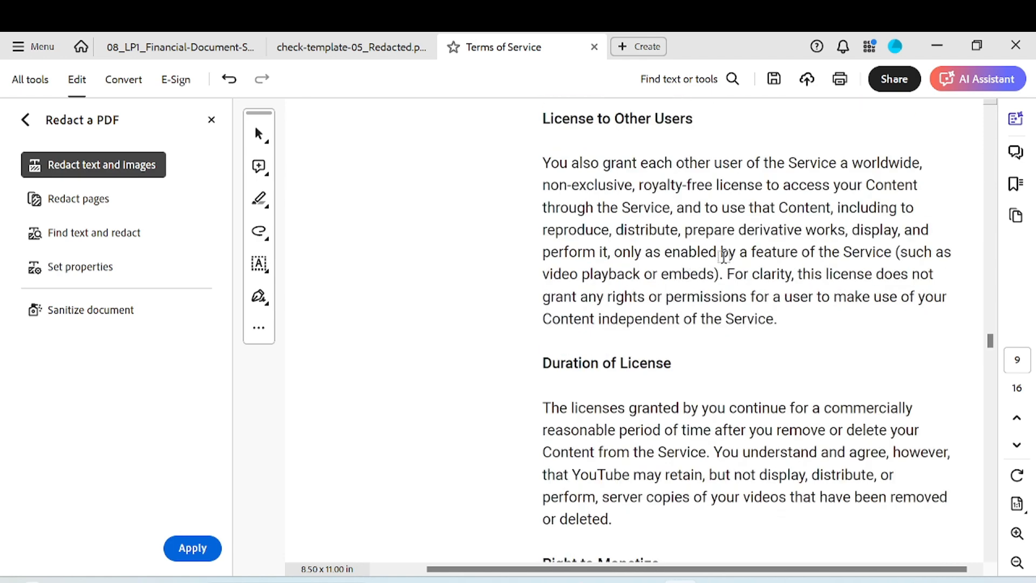
left_click_drag(726, 268, 578, 296)
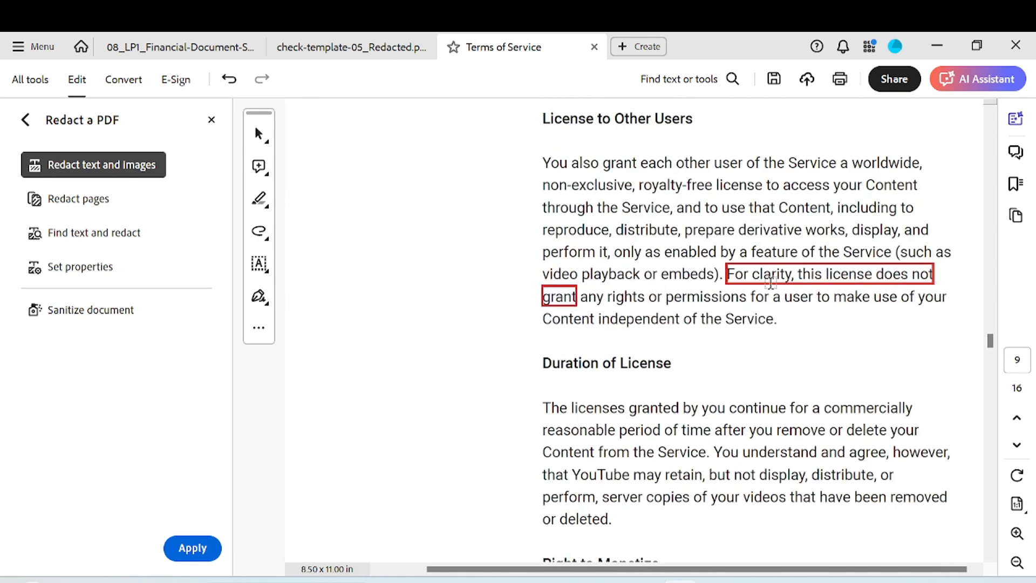
Mark for redaction "you and YouTube" under Right to Monetize and part of the first line under Removal of Content By YouTube
scroll(757, 301, "down", 4)
scroll(756, 301, "down", 4)
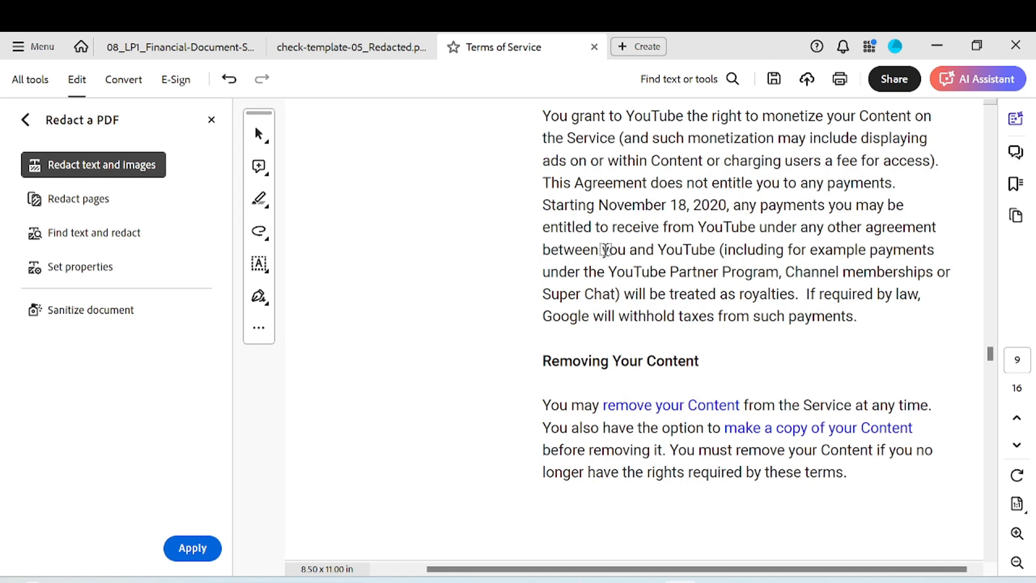
left_click_drag(606, 250, 716, 249)
scroll(679, 319, "down", 5)
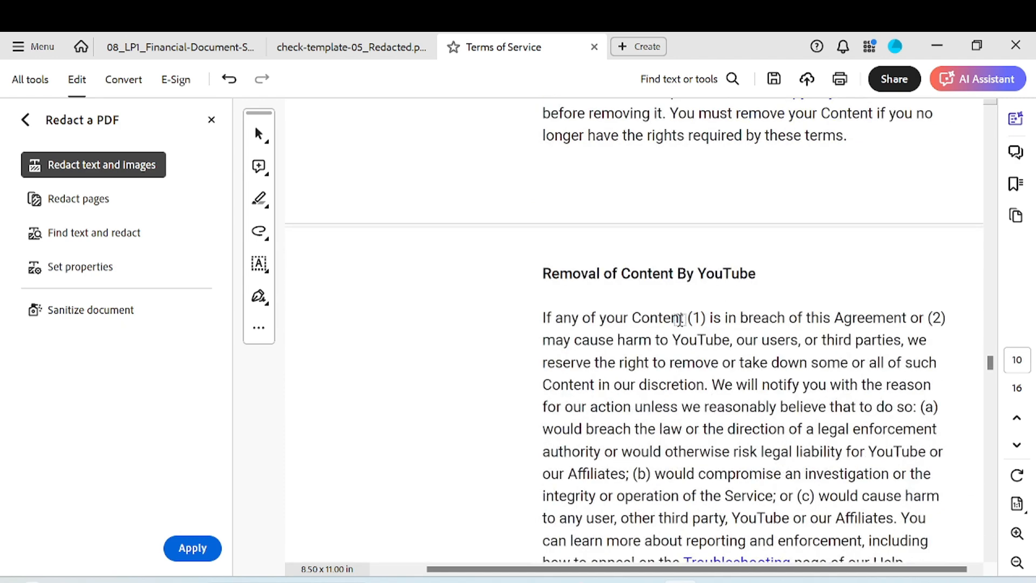
left_click_drag(632, 318, 905, 316)
Apply the Terms of Service redactions while removing hidden information, and save the redacted copy
scroll(756, 373, "up", 8)
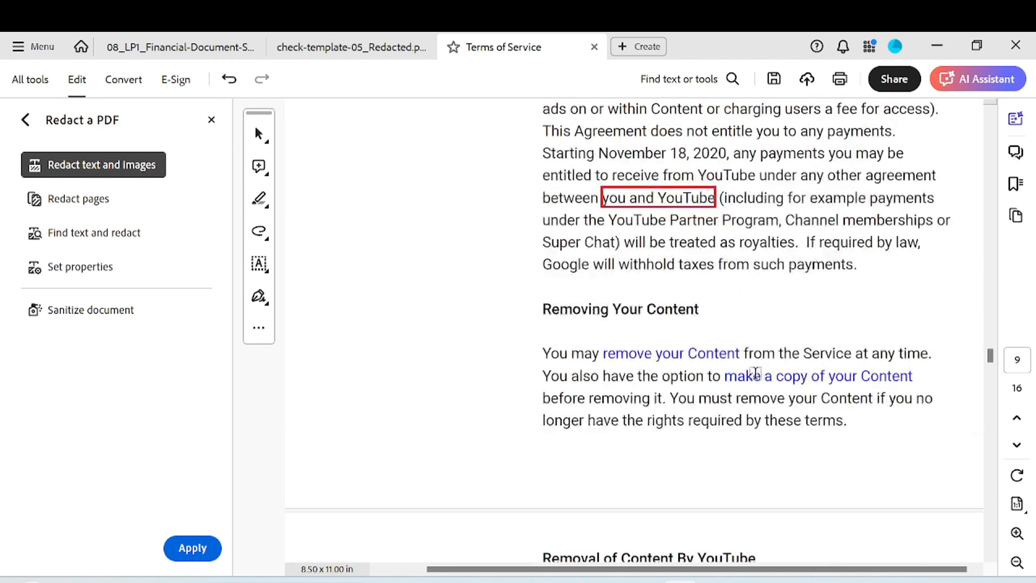
left_click(193, 551)
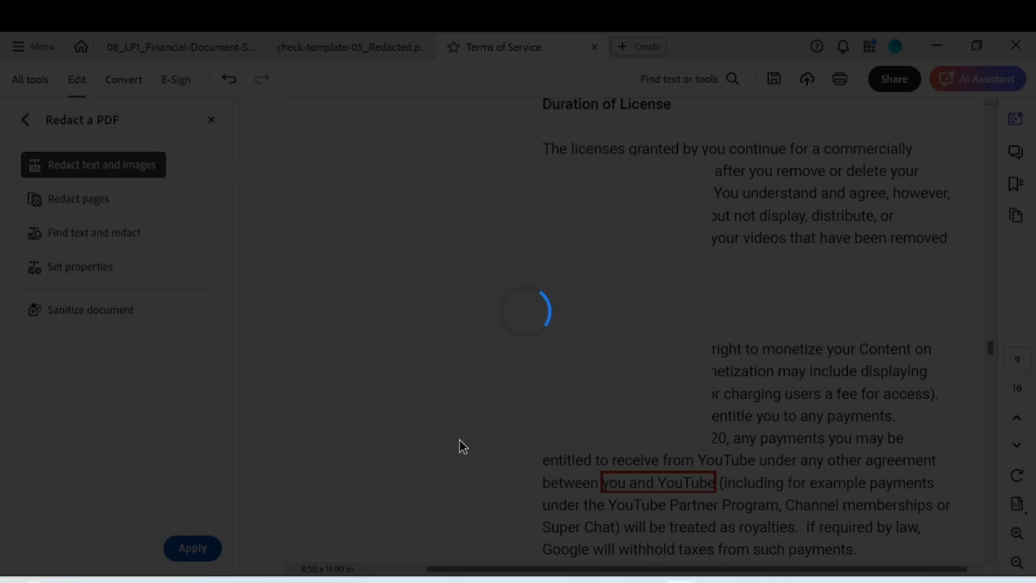
left_click(643, 405)
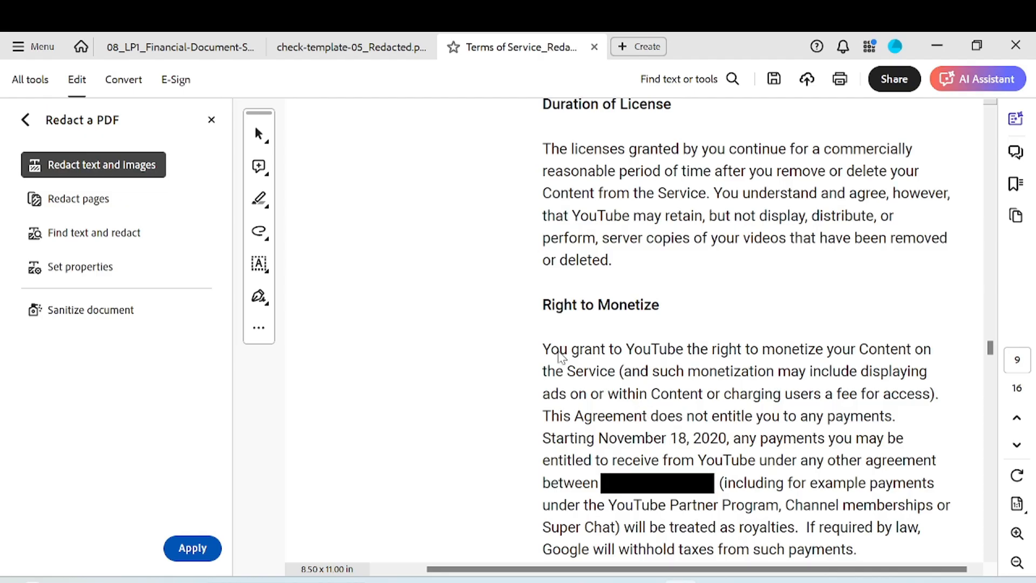
left_click(360, 393)
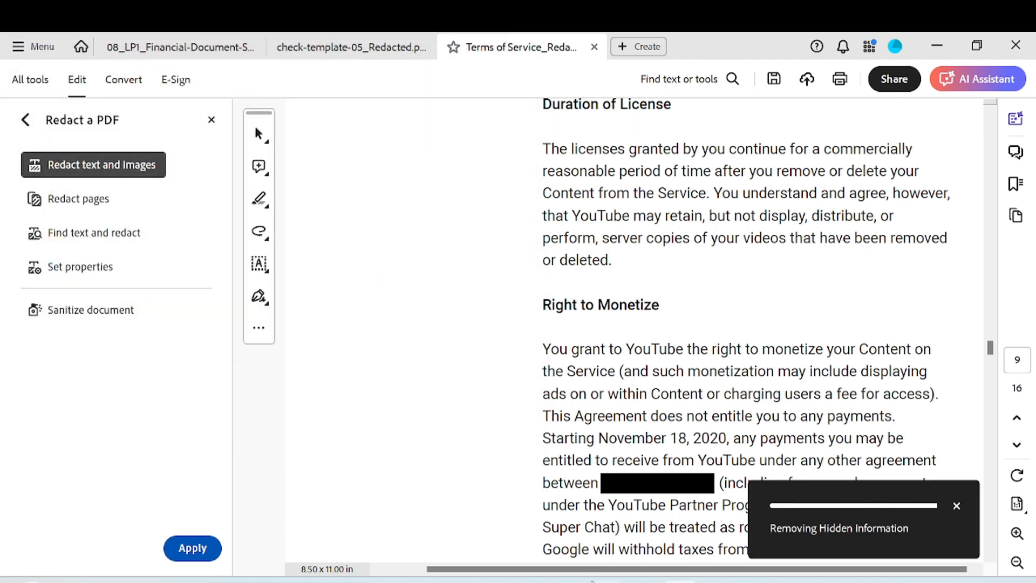
Mark for redaction the 9/1/18 "Labor – Growing" row in the page 2 table of the financial document samples
mouse_move(574, 582)
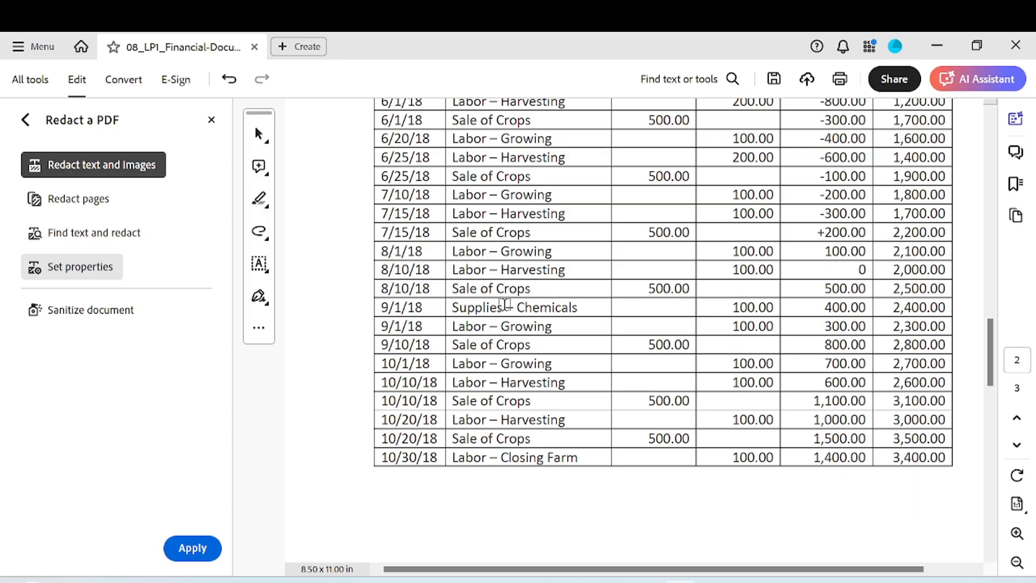
scroll(504, 302, "down", 3)
scroll(504, 302, "up", 2)
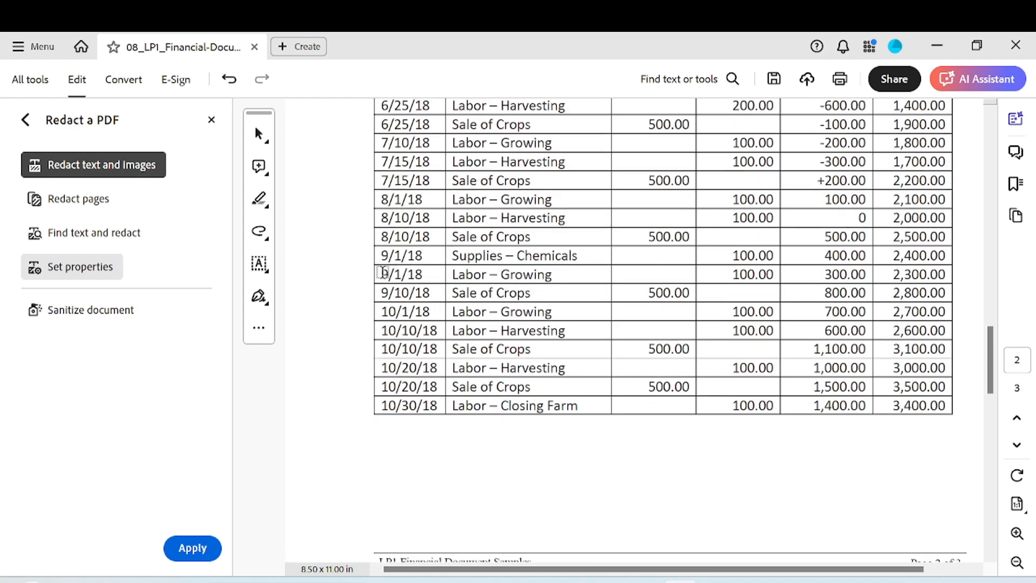
left_click_drag(382, 273, 945, 276)
Look through the personal balance sheet on page 3 and return to the Account Activity statement on page 1
scroll(604, 307, "down", 10)
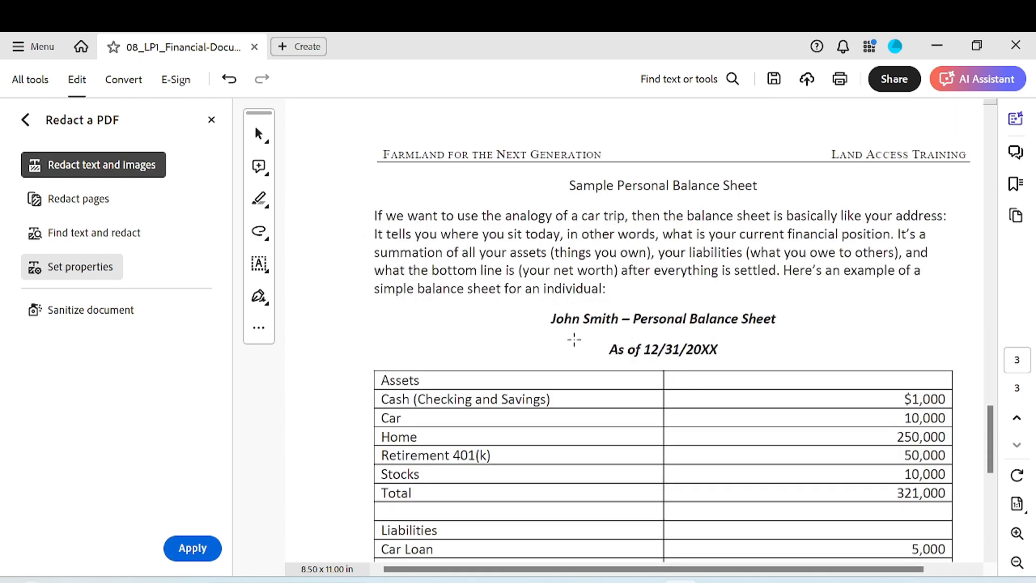
scroll(648, 346, "down", 5)
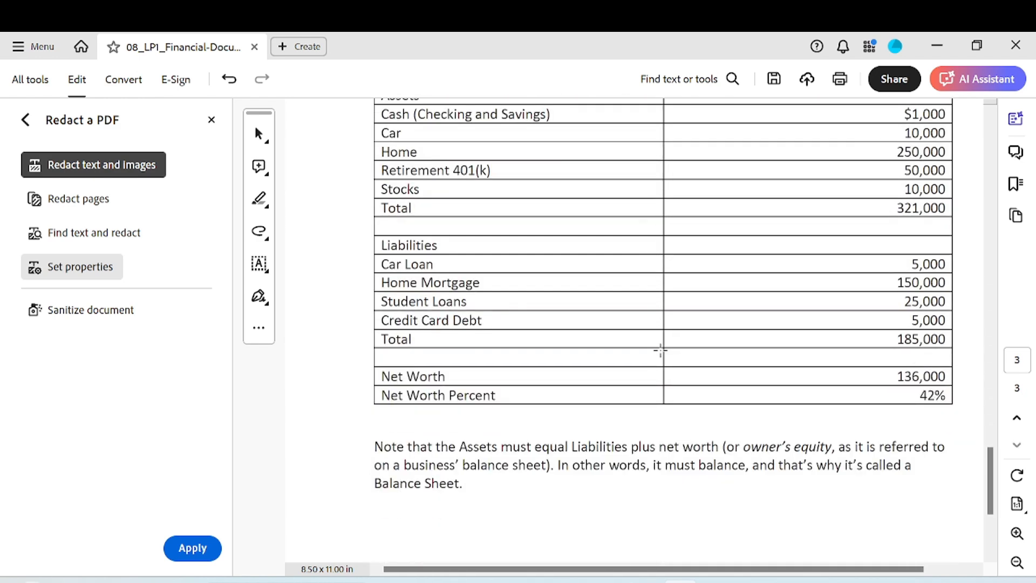
scroll(660, 350, "down", 4)
scroll(662, 352, "up", 15)
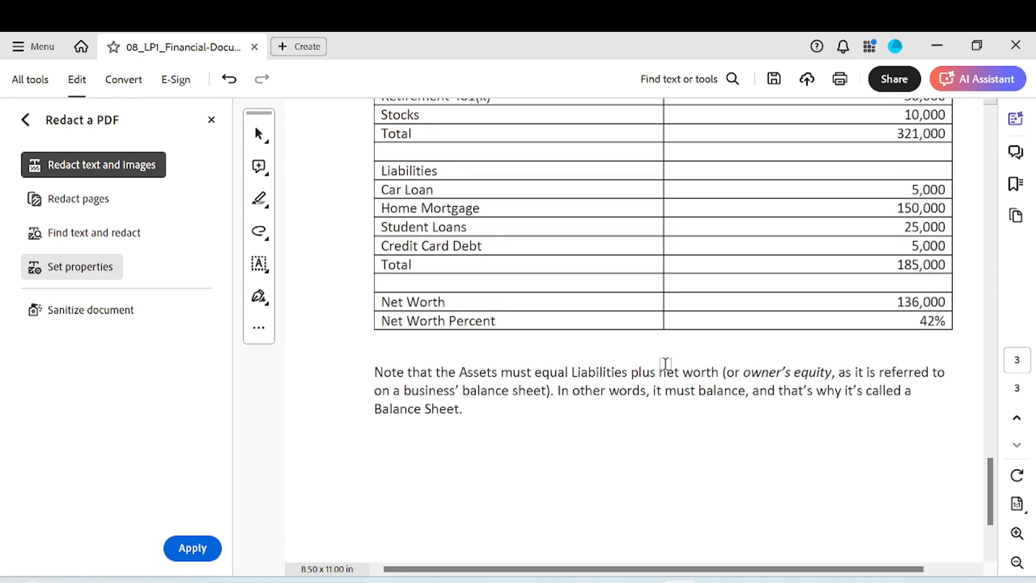
scroll(669, 360, "up", 15)
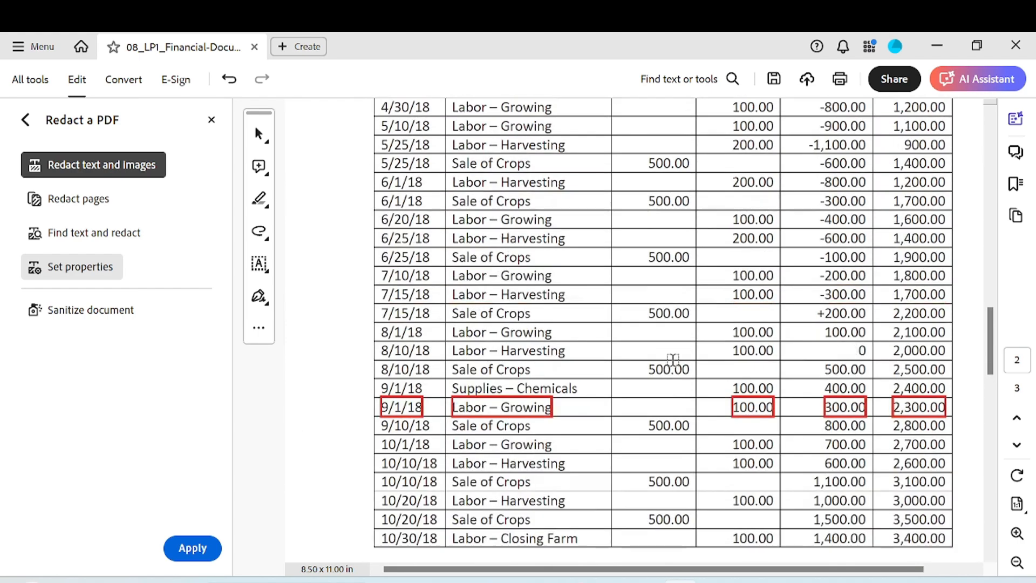
scroll(672, 358, "up", 5)
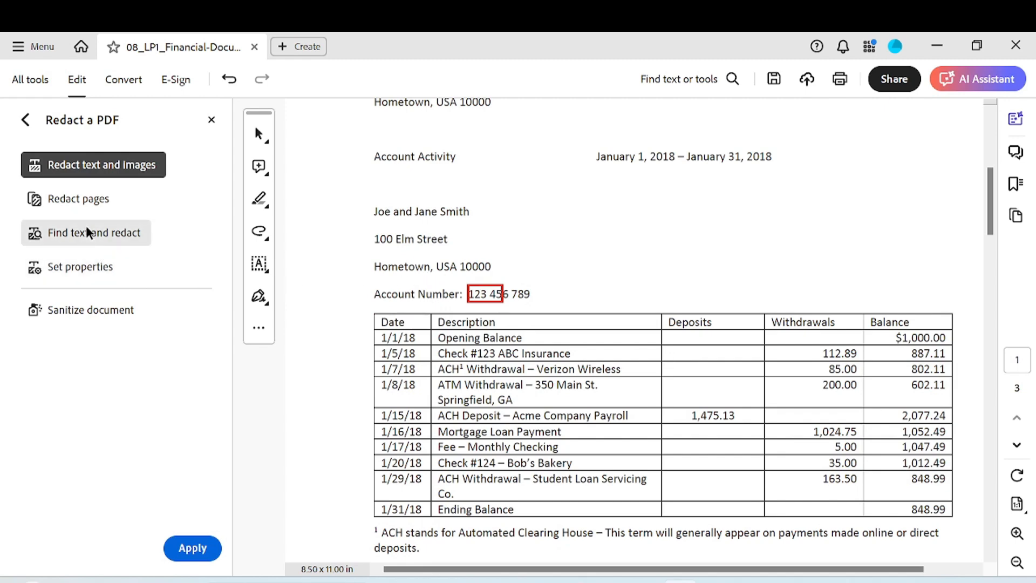
Apply the financial document's redactions with hidden information removed, and save the copy as 08_LP1_Financial-Document-Samples_01.28.19-_Redacted
left_click(198, 560)
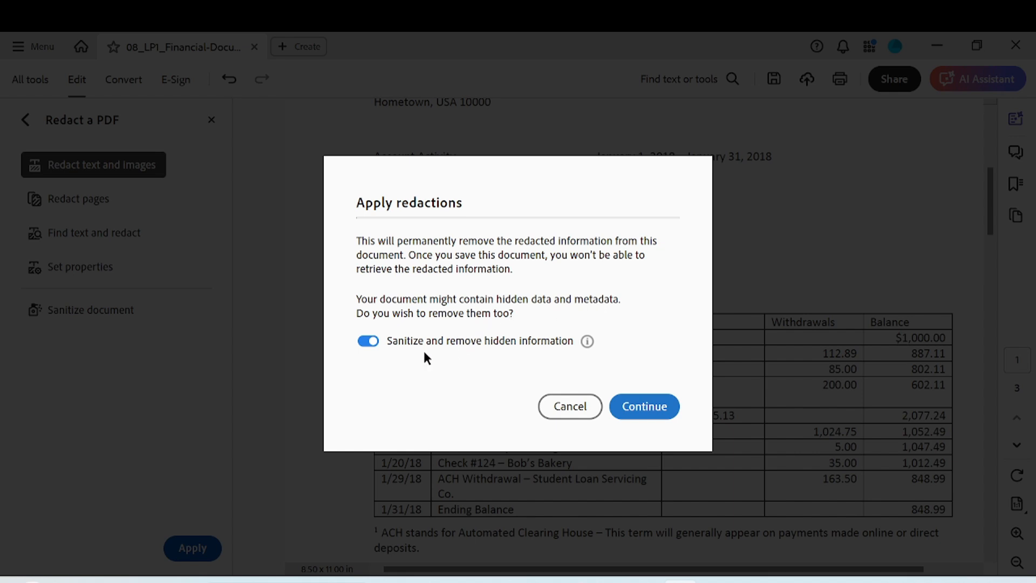
left_click(639, 406)
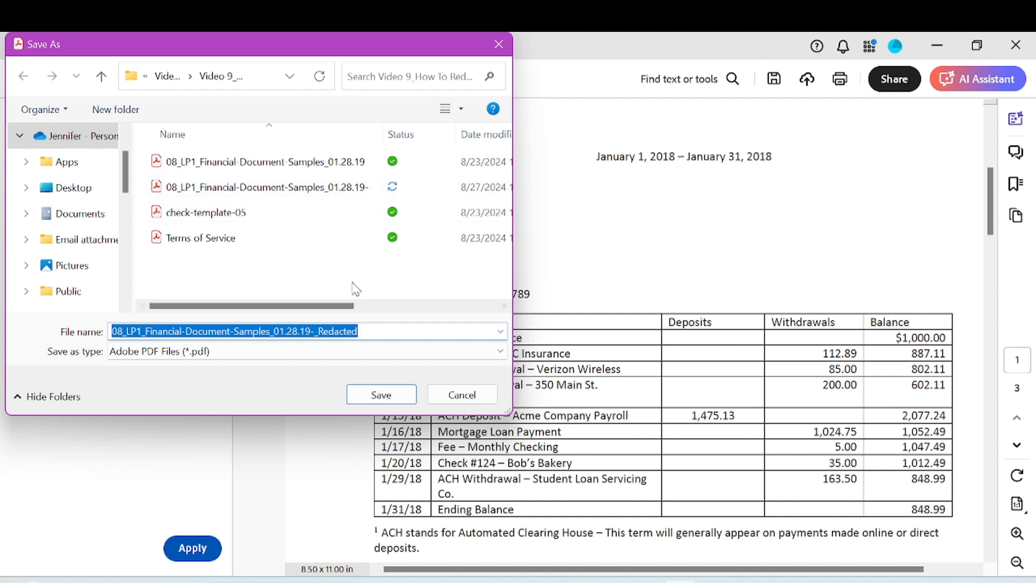
key("Return")
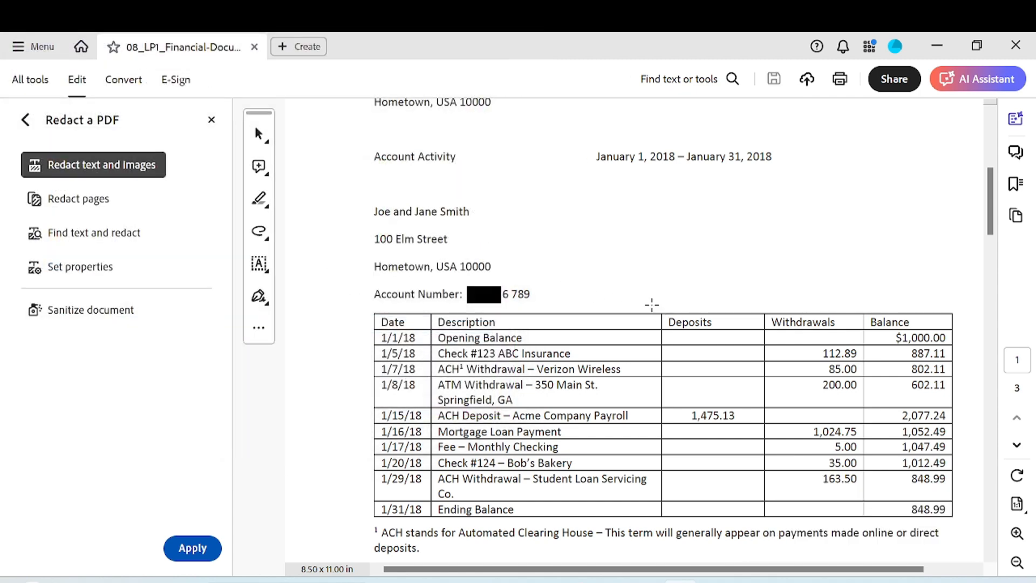
Try to select and delete the blacked-out description in the redacted row of the page 2 table
scroll(652, 305, "up", 2)
scroll(651, 305, "down", 13)
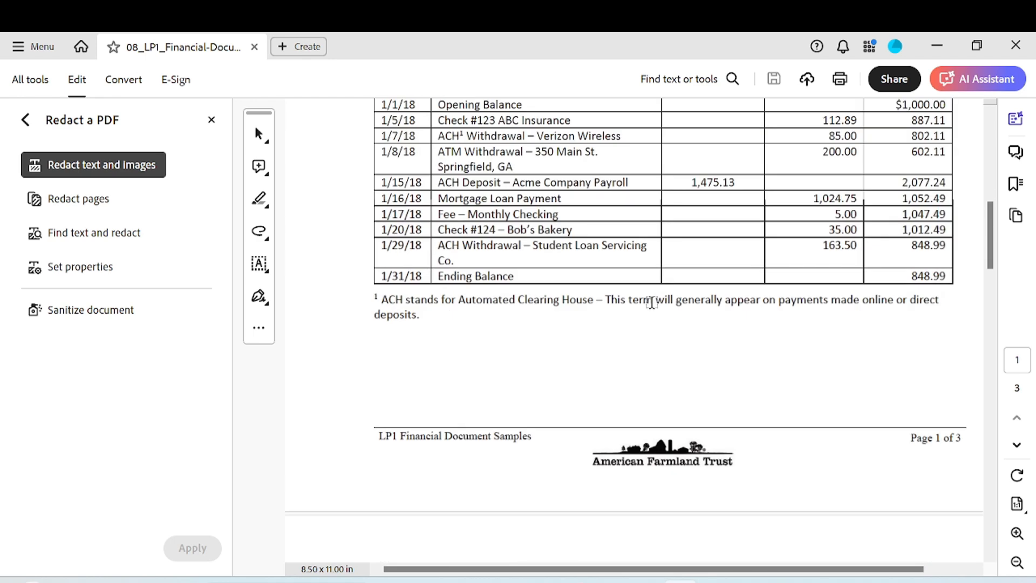
scroll(651, 302, "down", 5)
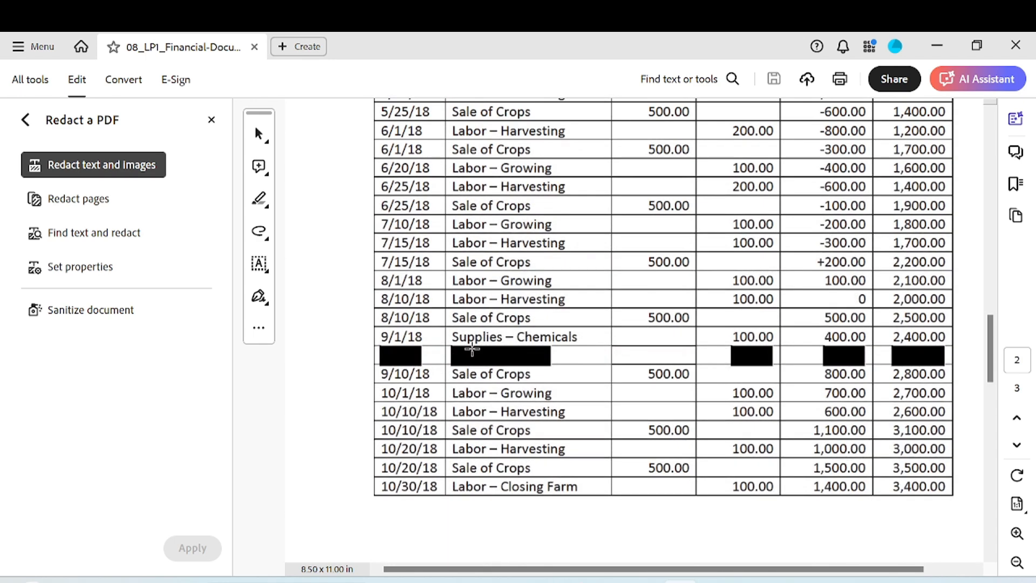
left_click(512, 353)
left_click_drag(445, 337, 555, 379)
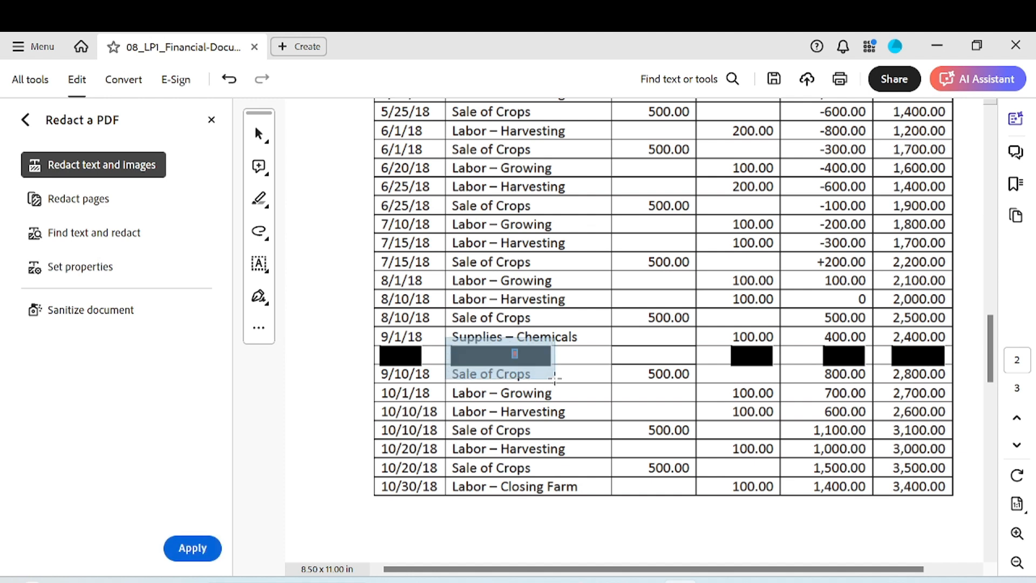
key("Delete")
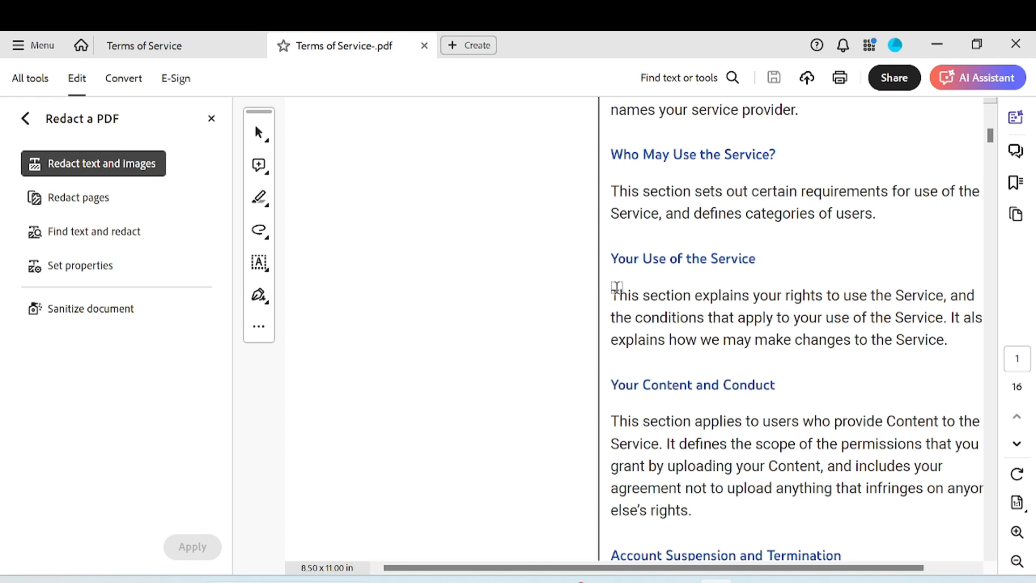
Mark for redaction "This section explains your rights to use the Service" and box areas over the Welcome to YouTube! and Who May Use the Service? text
left_click_drag(610, 294, 944, 294)
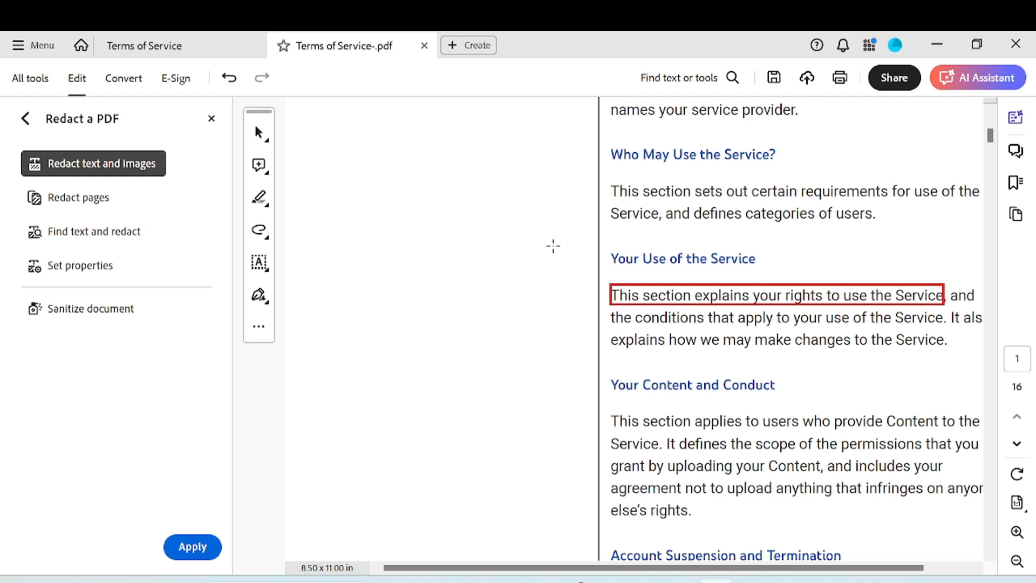
left_click_drag(569, 173, 772, 273)
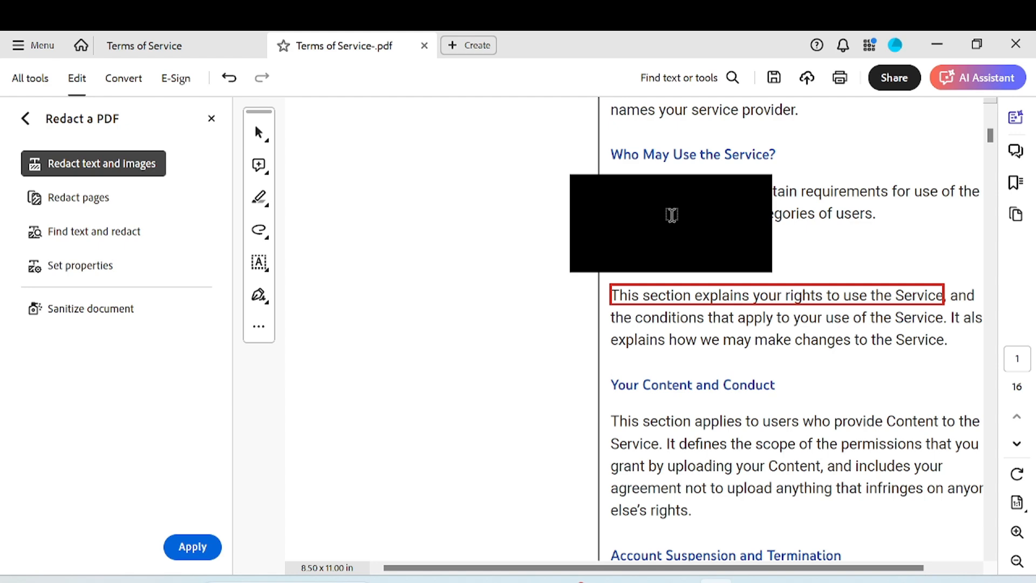
scroll(638, 202, "up", 4)
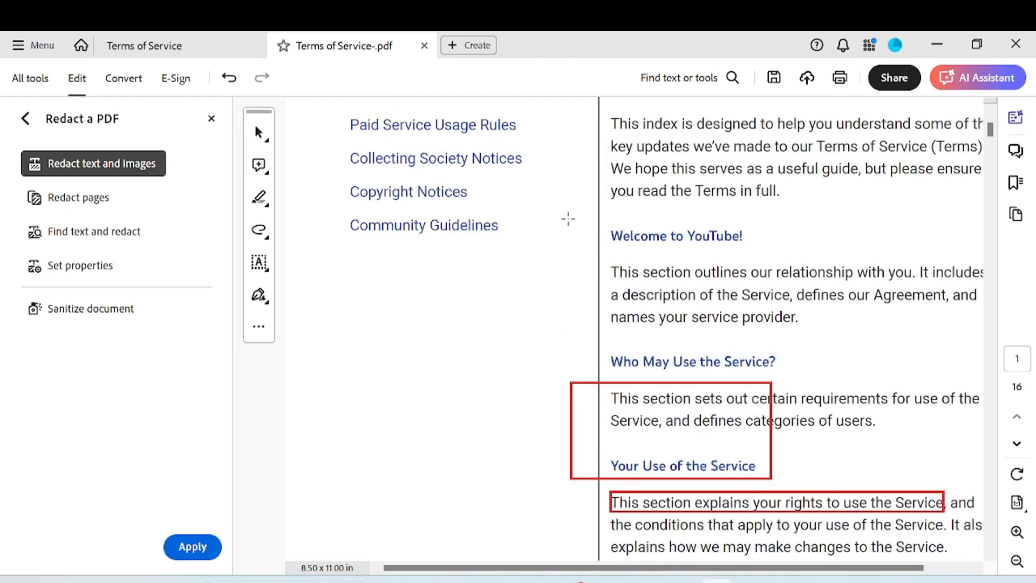
left_click_drag(569, 217, 812, 333)
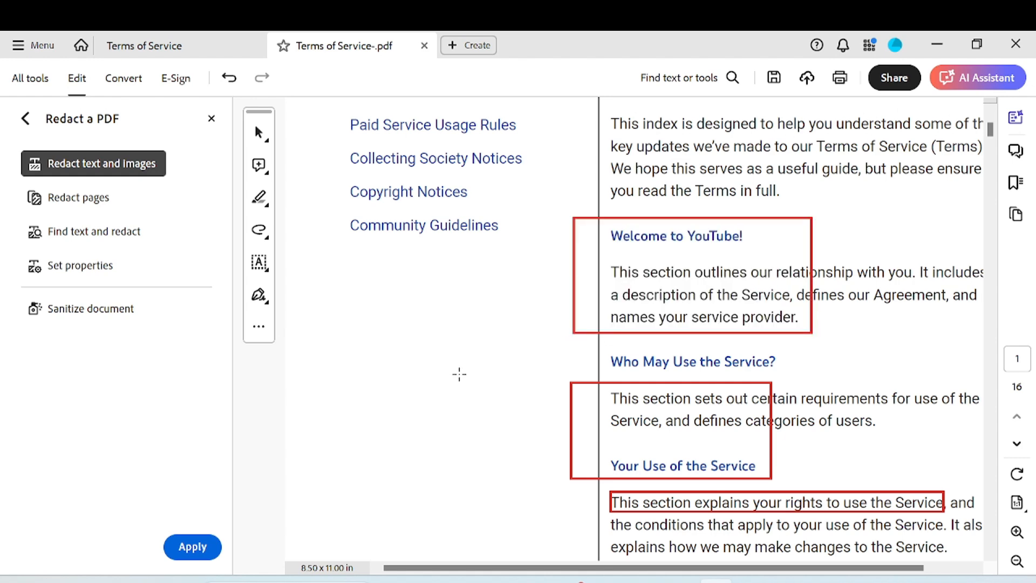
Mark for redaction "This section applies to users who provide" and three small blank areas beside the Your Content and Conduct section
scroll(526, 359, "down", 7)
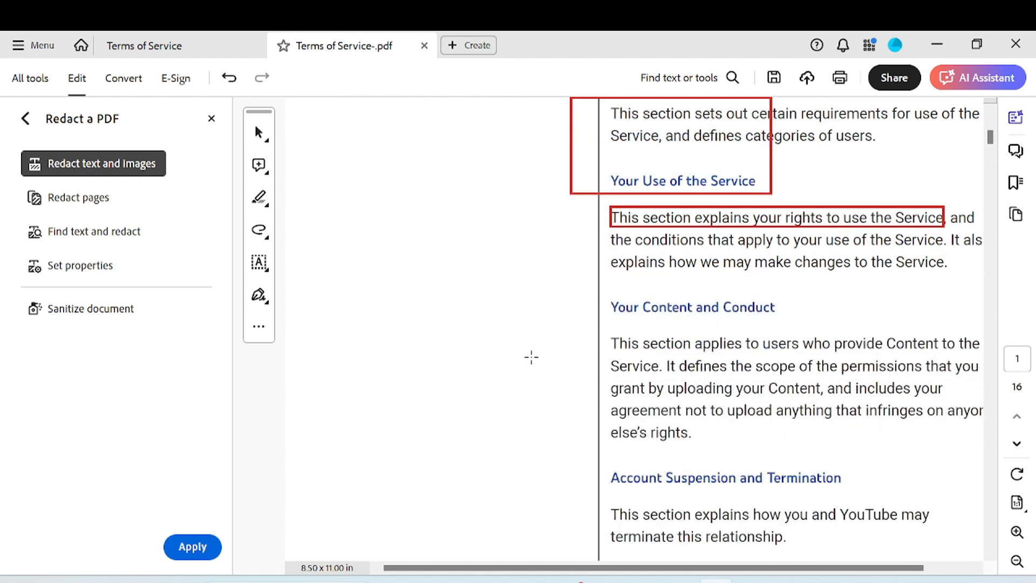
scroll(533, 356, "up", 1)
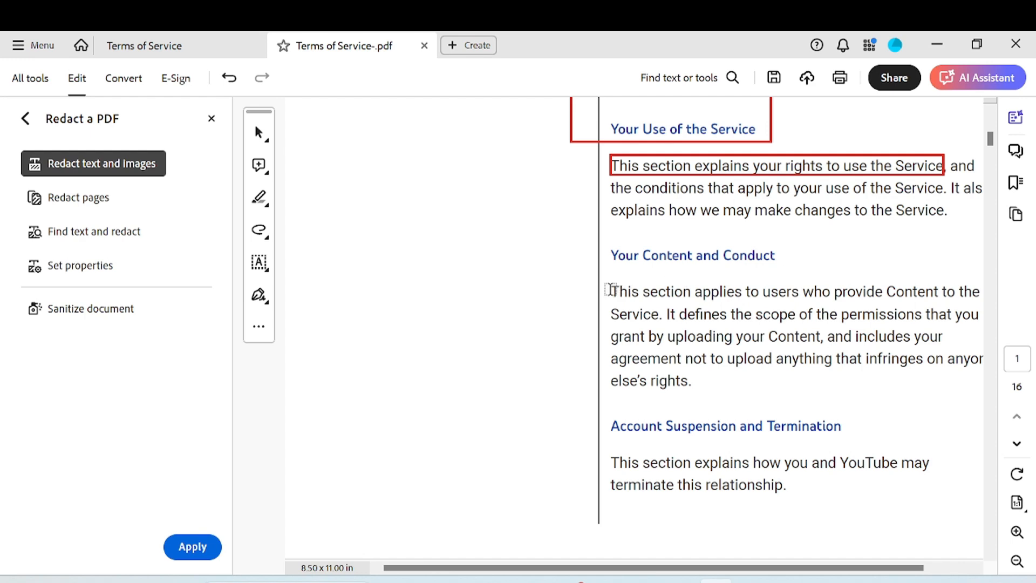
left_click_drag(612, 291, 863, 289)
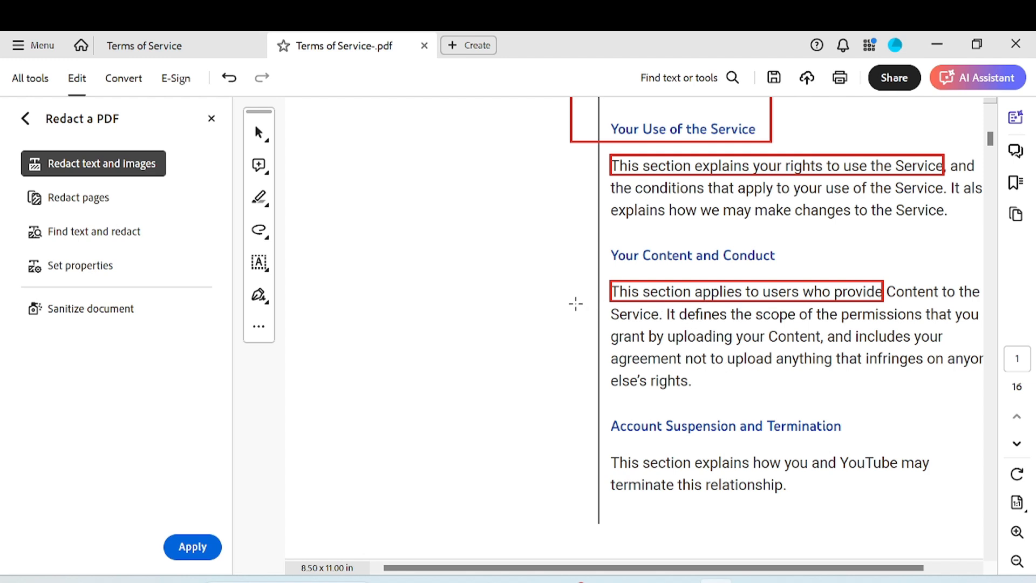
left_click_drag(507, 227, 559, 246)
left_click_drag(469, 274, 536, 289)
left_click_drag(406, 312, 468, 330)
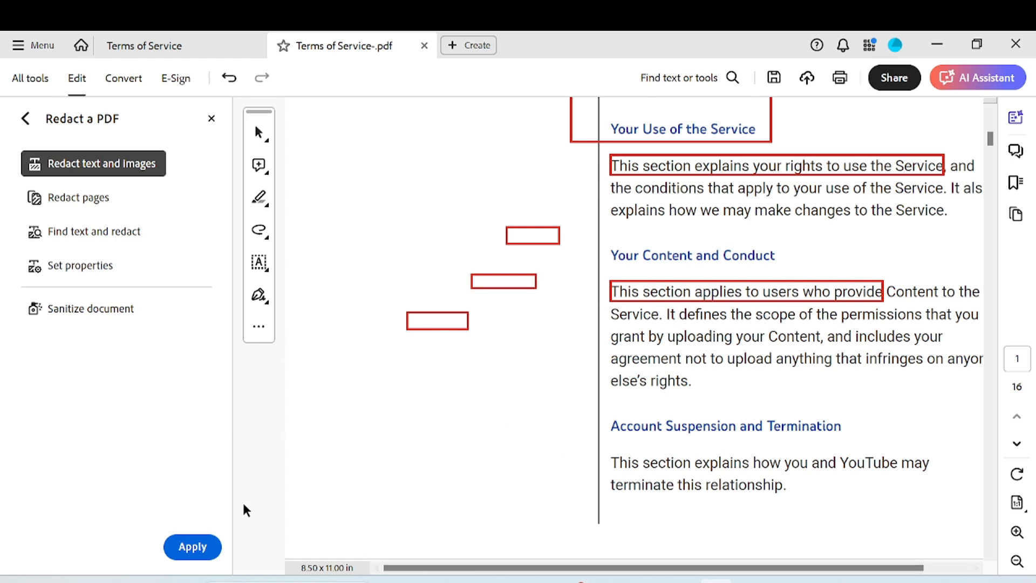
Apply the new Terms of Service redactions with hidden information removed, and save the copy as Terms of Service-_Redacted
left_click(195, 548)
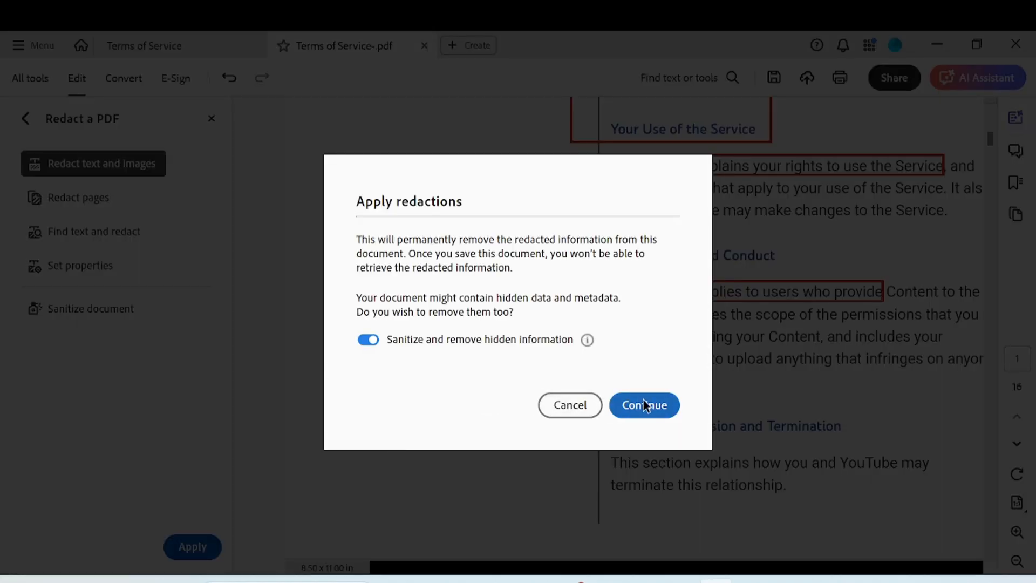
left_click(643, 406)
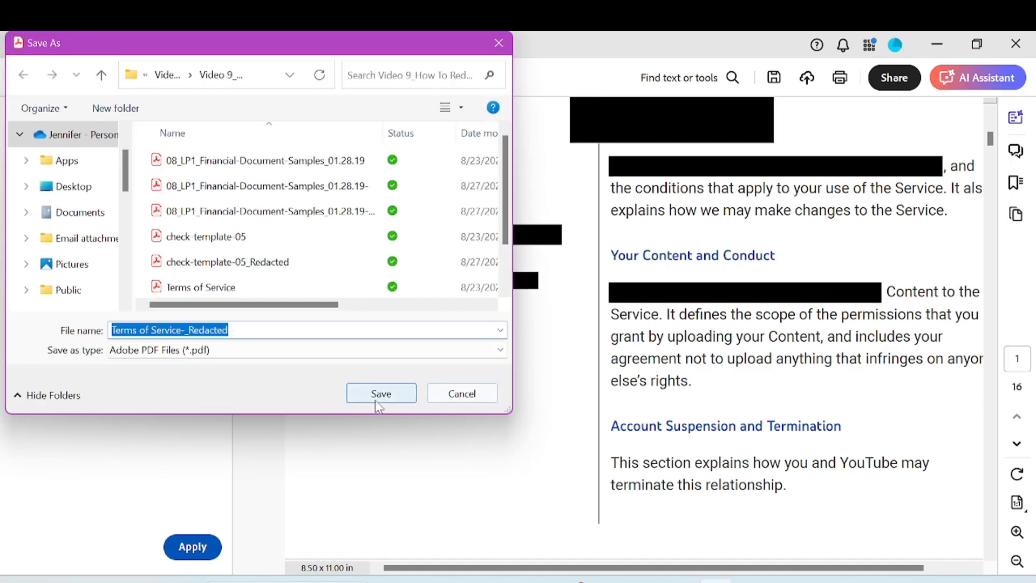
left_click(378, 390)
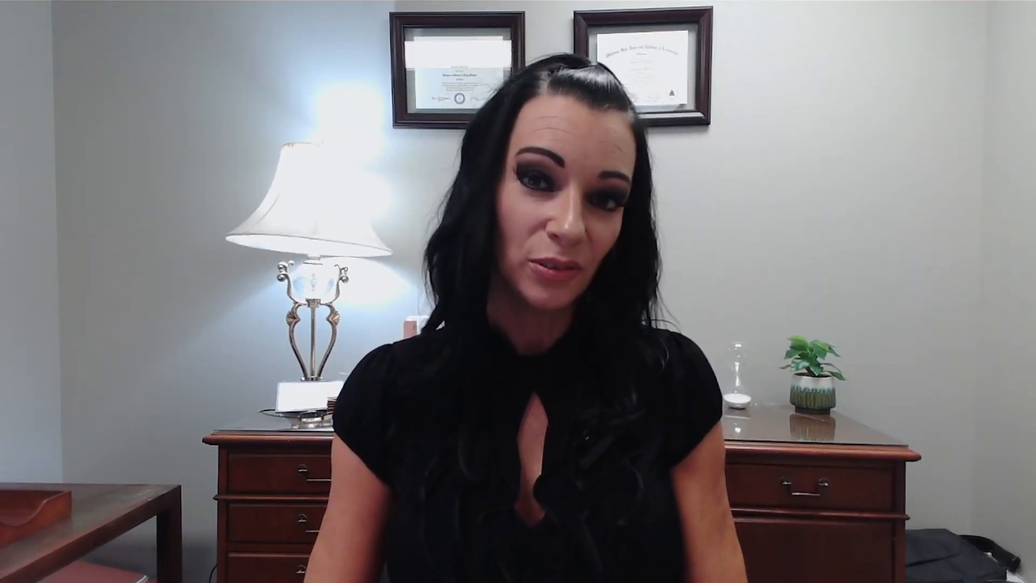